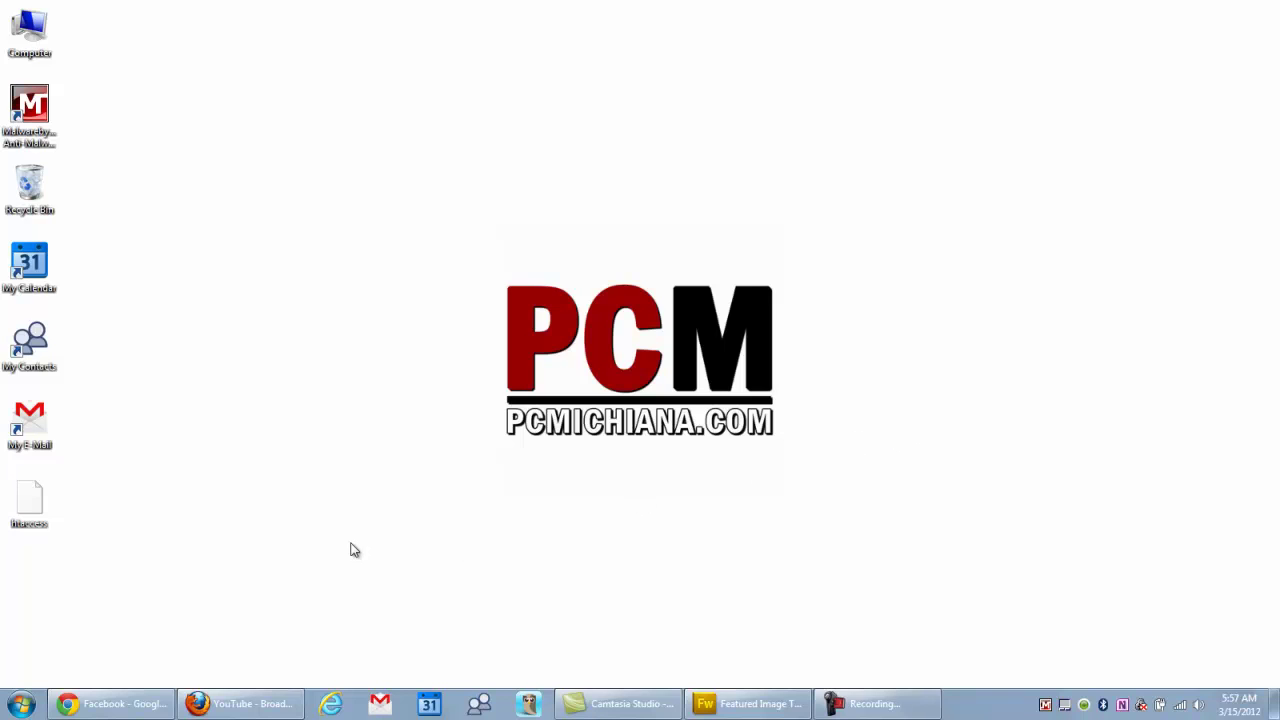
Switch to Facebook in Google Chrome, open the list of managed Pages and start creating a new Page.
{"action": "mouse_move", "coordinate": [148, 708]}
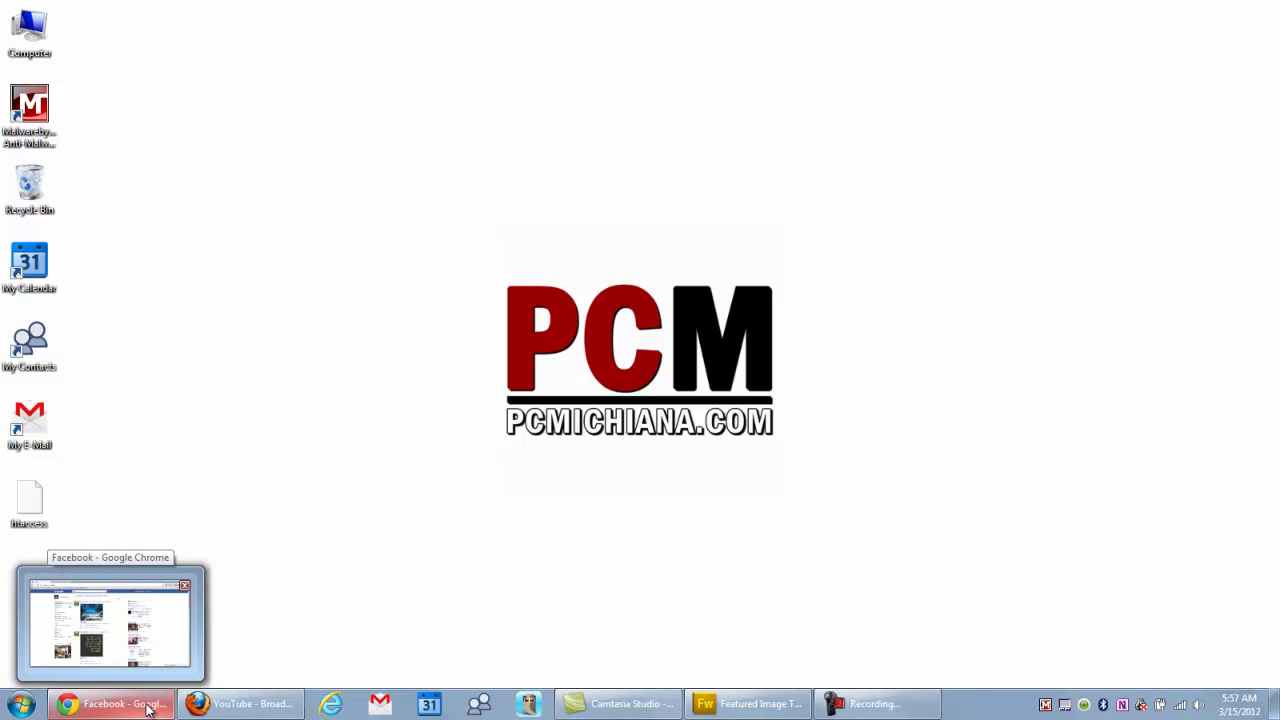
{"action": "left_click", "coordinate": [148, 706]}
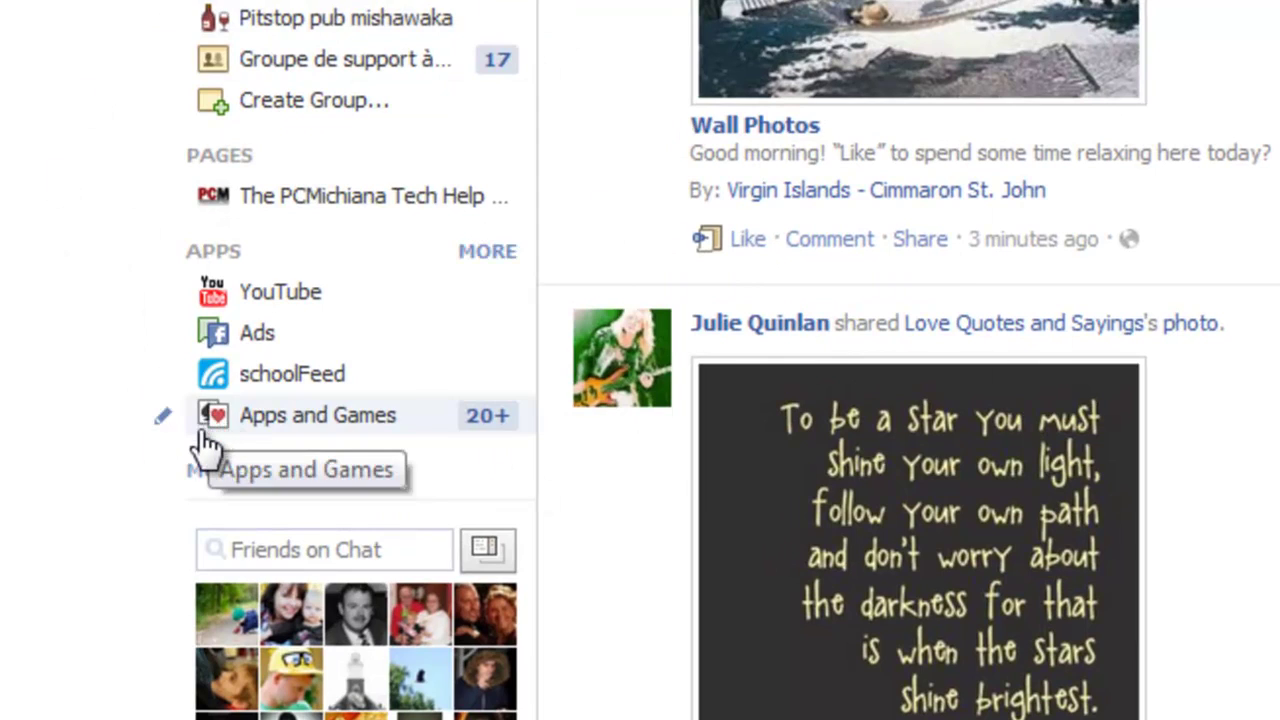
{"action": "left_click", "coordinate": [232, 160]}
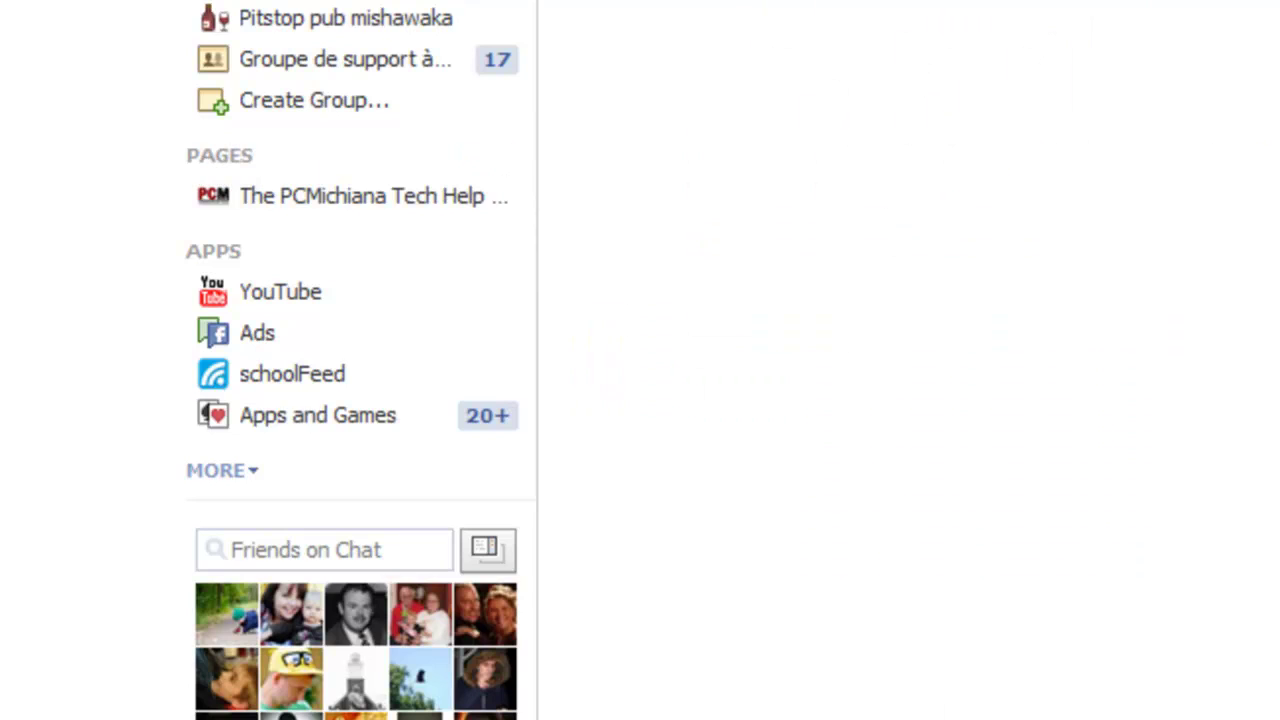
{"action": "left_click", "coordinate": [244, 470]}
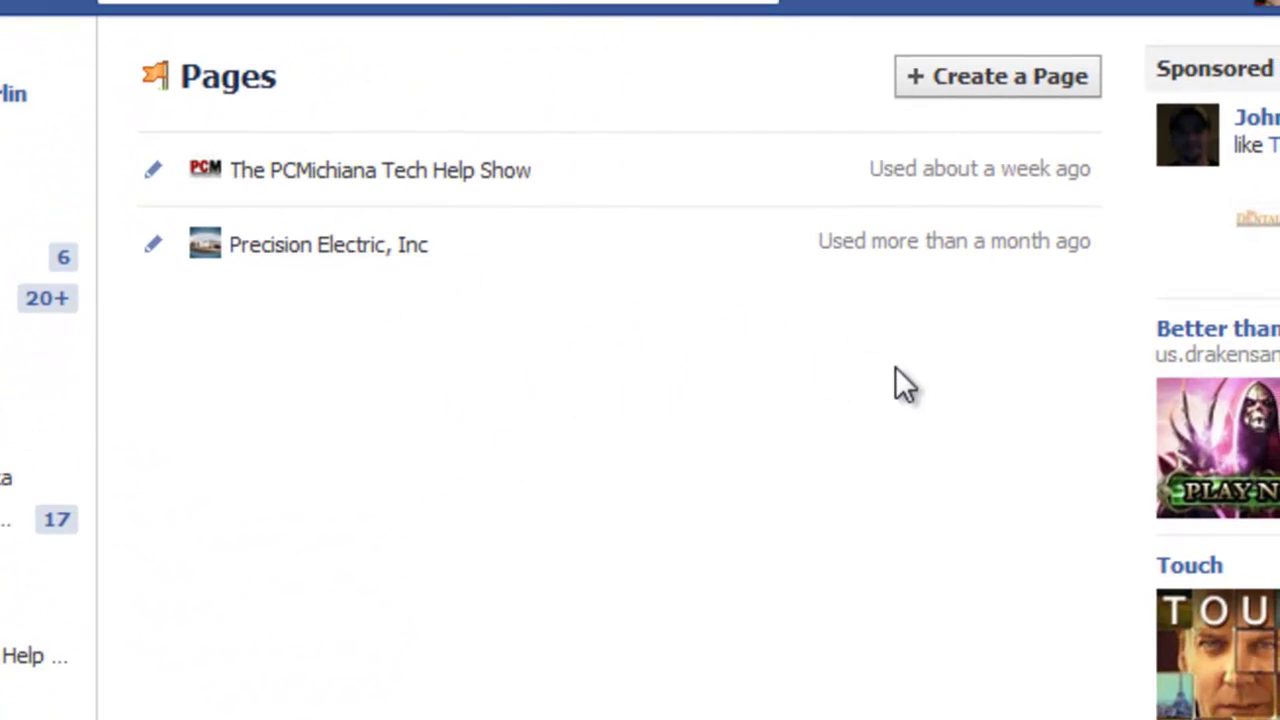
{"action": "left_click", "coordinate": [1000, 95]}
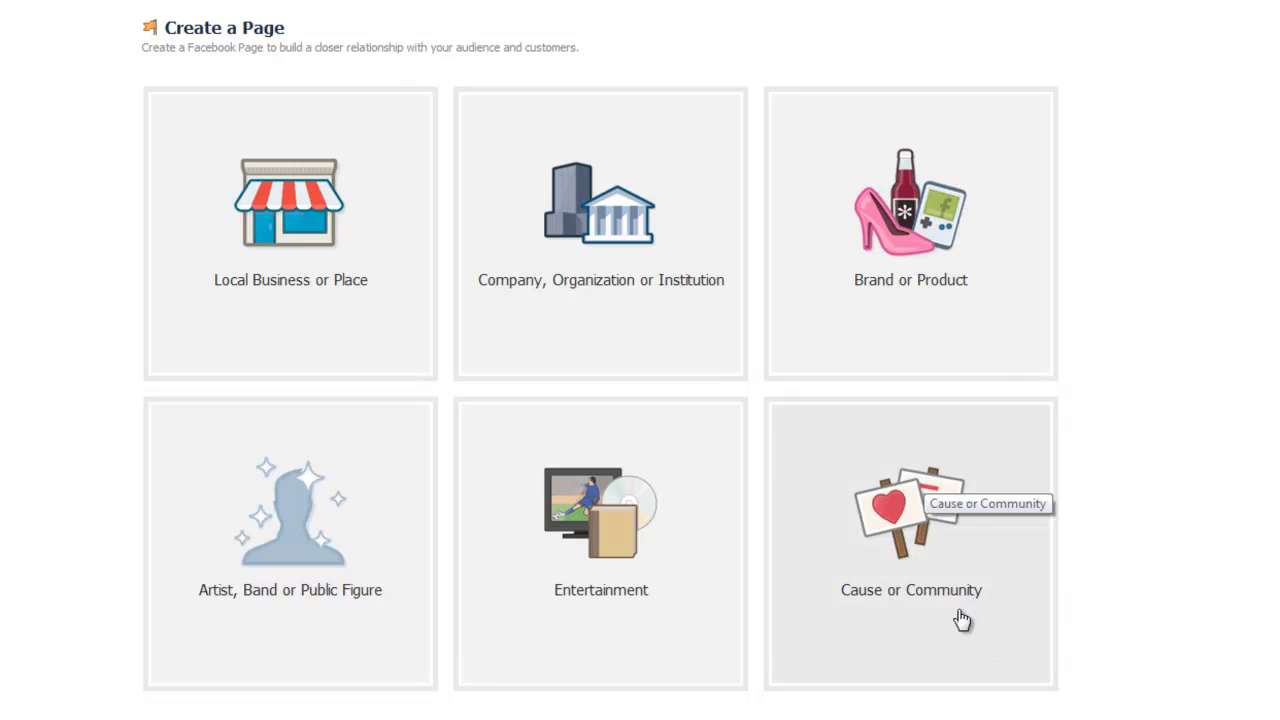
Choose Local Business or Place as the page type and set its category to Community/Government.
{"action": "left_click", "coordinate": [277, 252]}
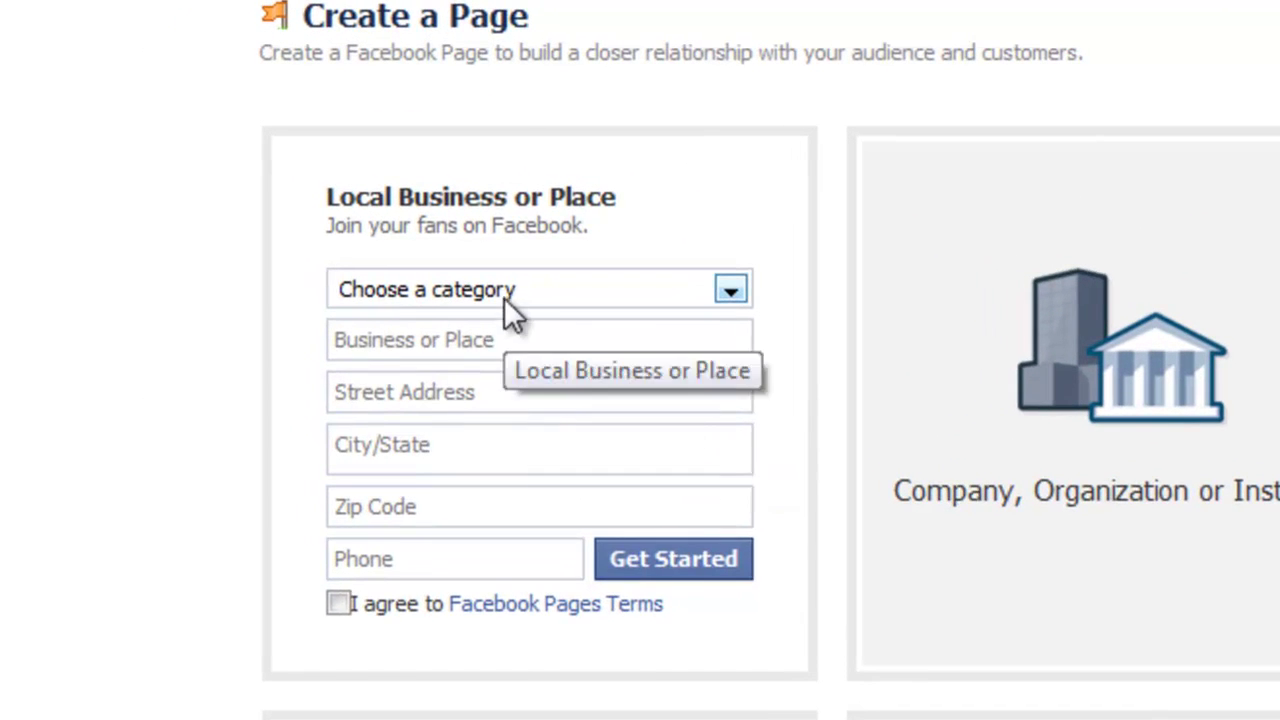
{"action": "left_click", "coordinate": [504, 297]}
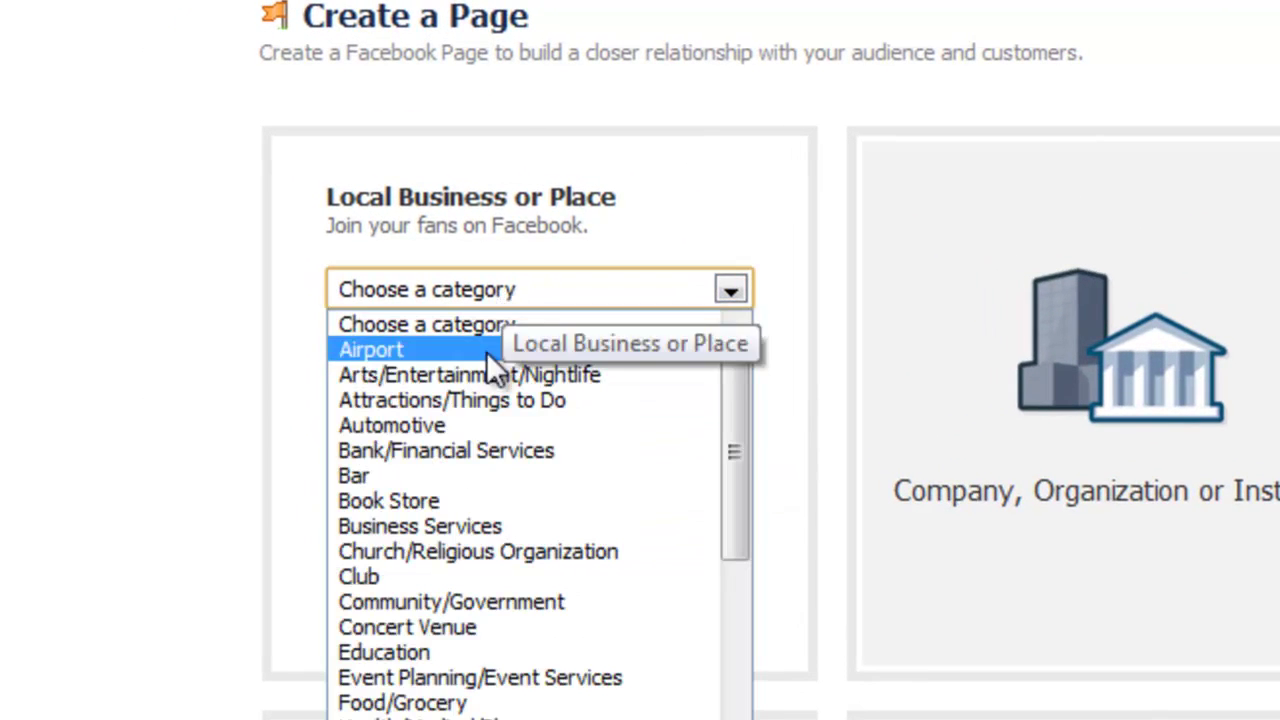
{"action": "scroll", "coordinate": [497, 420], "scroll_direction": "down", "scroll_amount": 7}
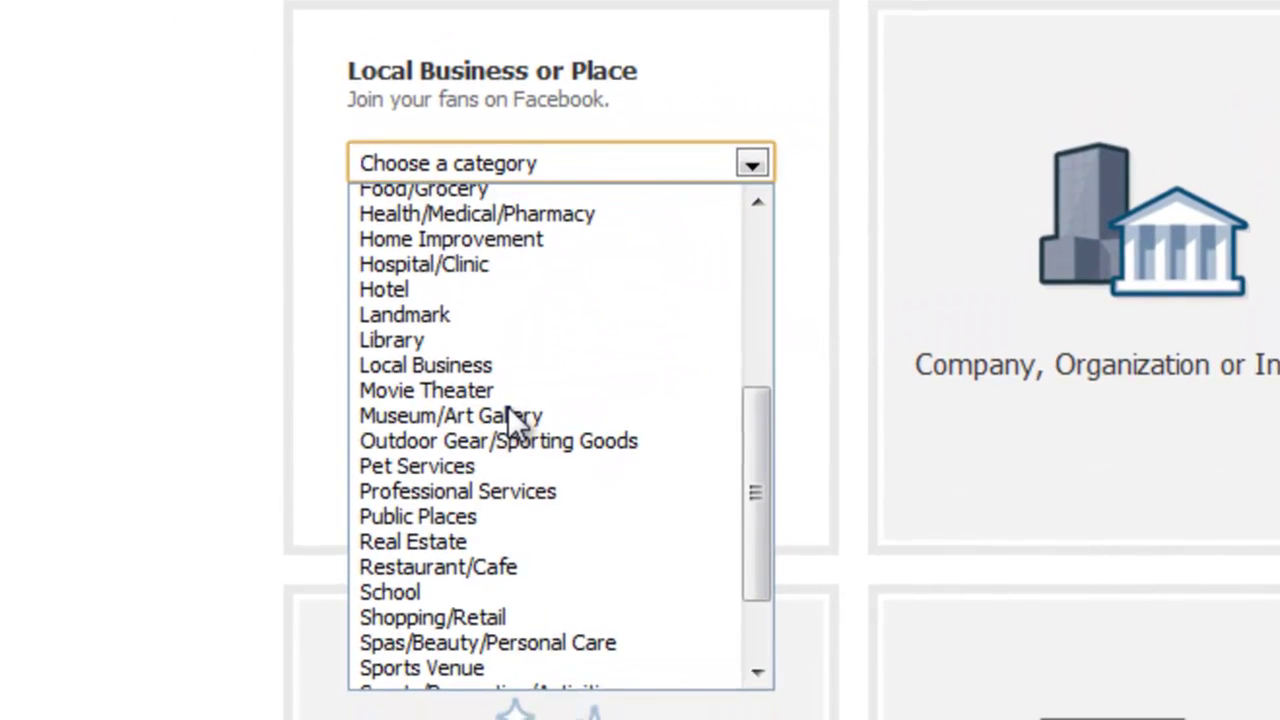
{"action": "scroll", "coordinate": [508, 407], "scroll_direction": "down", "scroll_amount": 2}
{"action": "scroll", "coordinate": [508, 407], "scroll_direction": "up", "scroll_amount": 5}
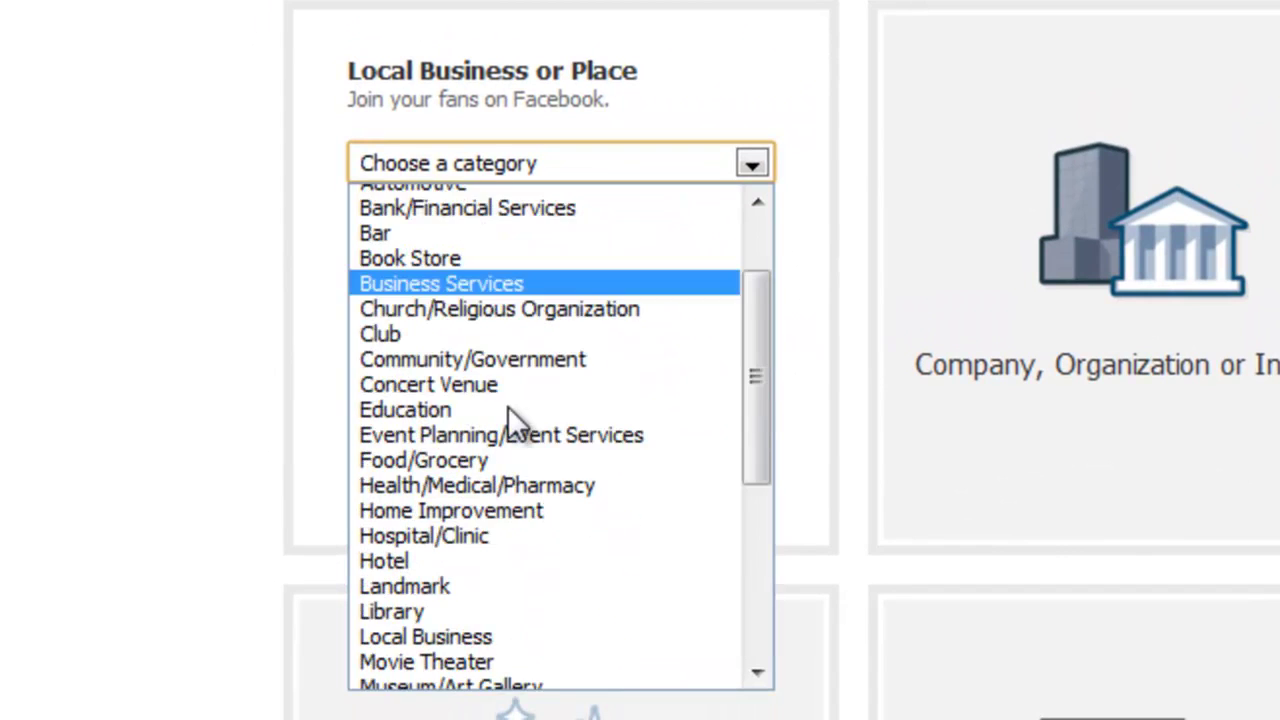
{"action": "scroll", "coordinate": [508, 406], "scroll_direction": "up", "scroll_amount": 2}
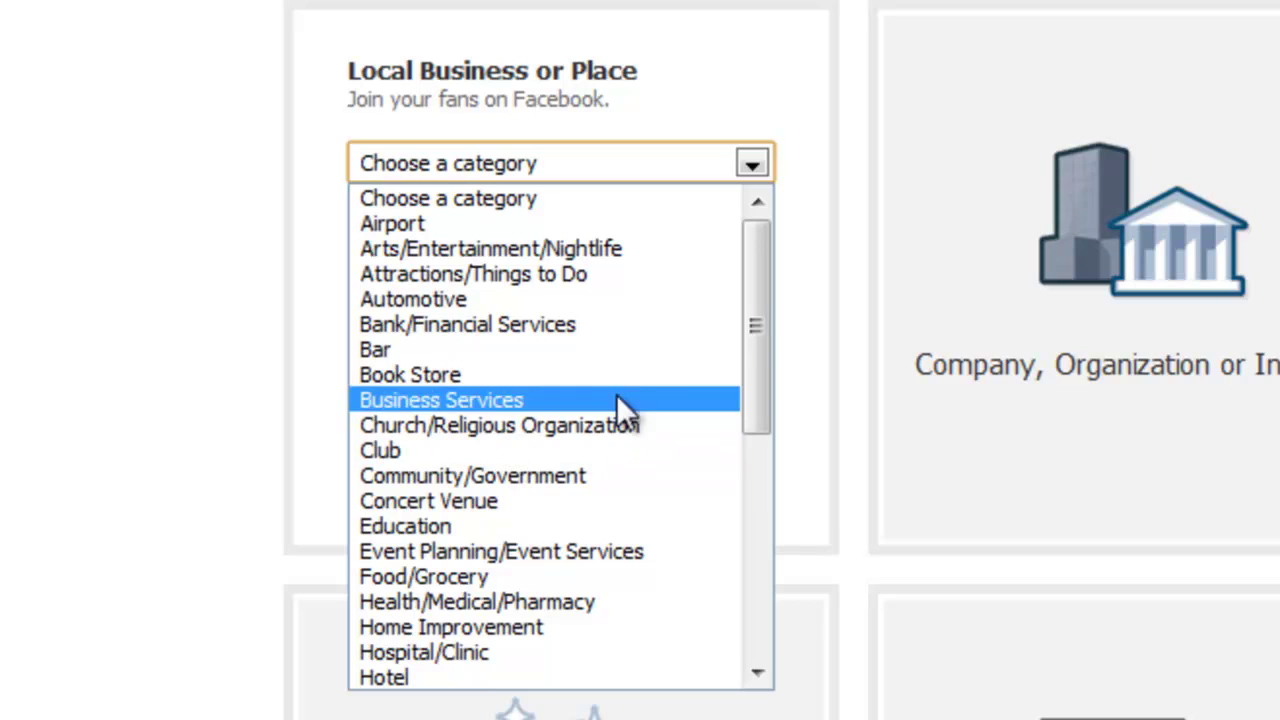
{"action": "left_click_drag", "start_coordinate": [760, 312], "coordinate": [765, 424]}
{"action": "left_click", "coordinate": [580, 312]}
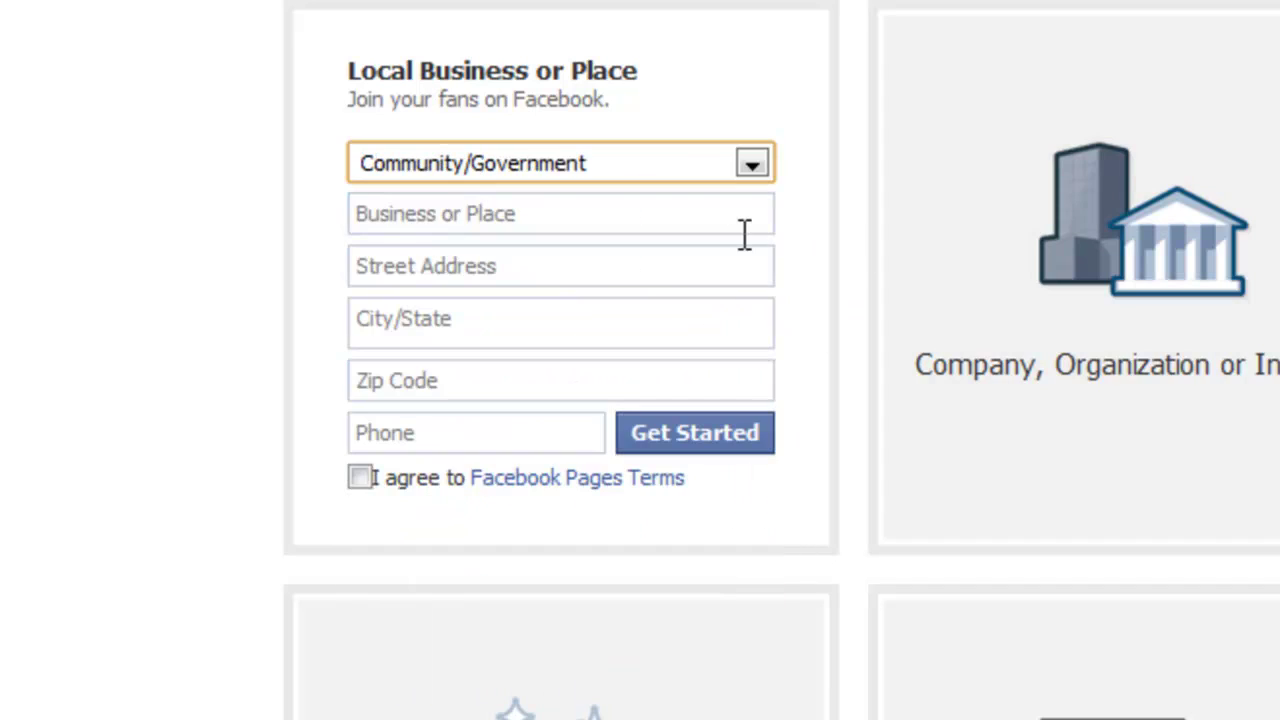
Name the page Test, fill in its address and phone details, and submit the form.
{"action": "left_click", "coordinate": [564, 216]}
{"action": "left_click", "coordinate": [695, 432]}
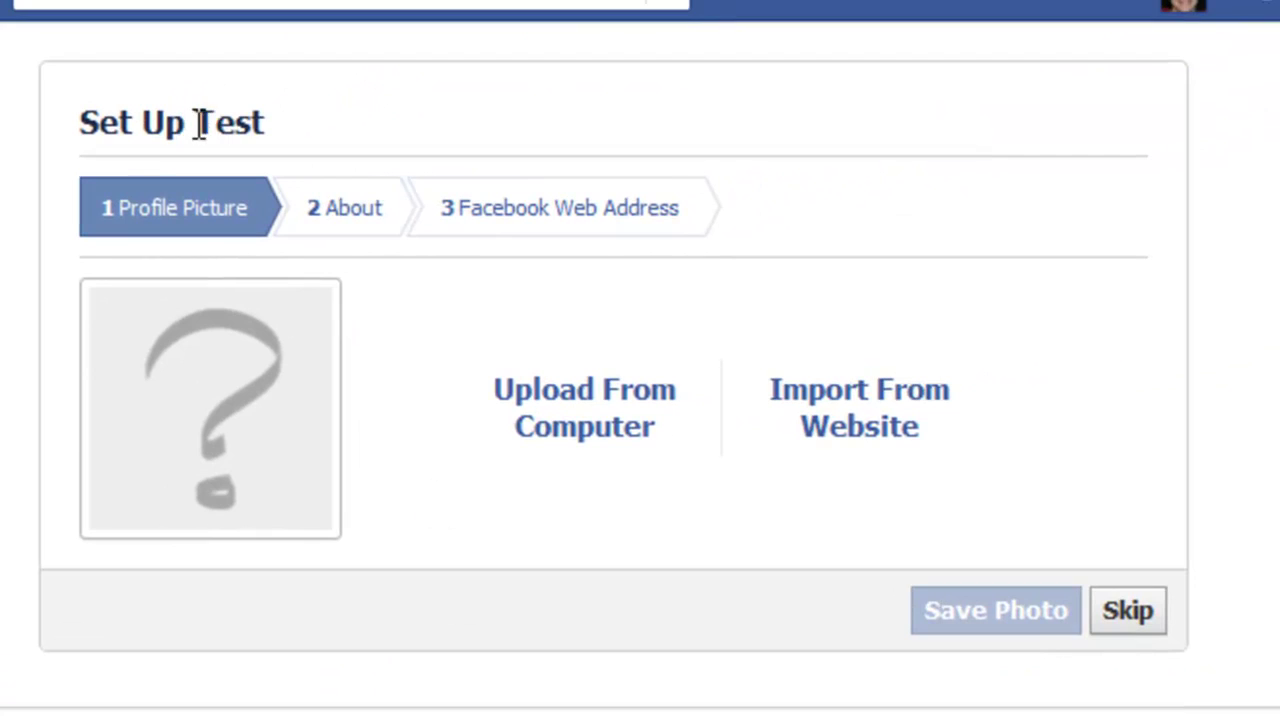
Skip the Profile Picture and About stages of the page setup without adding a photo or info.
{"action": "left_click_drag", "start_coordinate": [194, 123], "coordinate": [288, 123]}
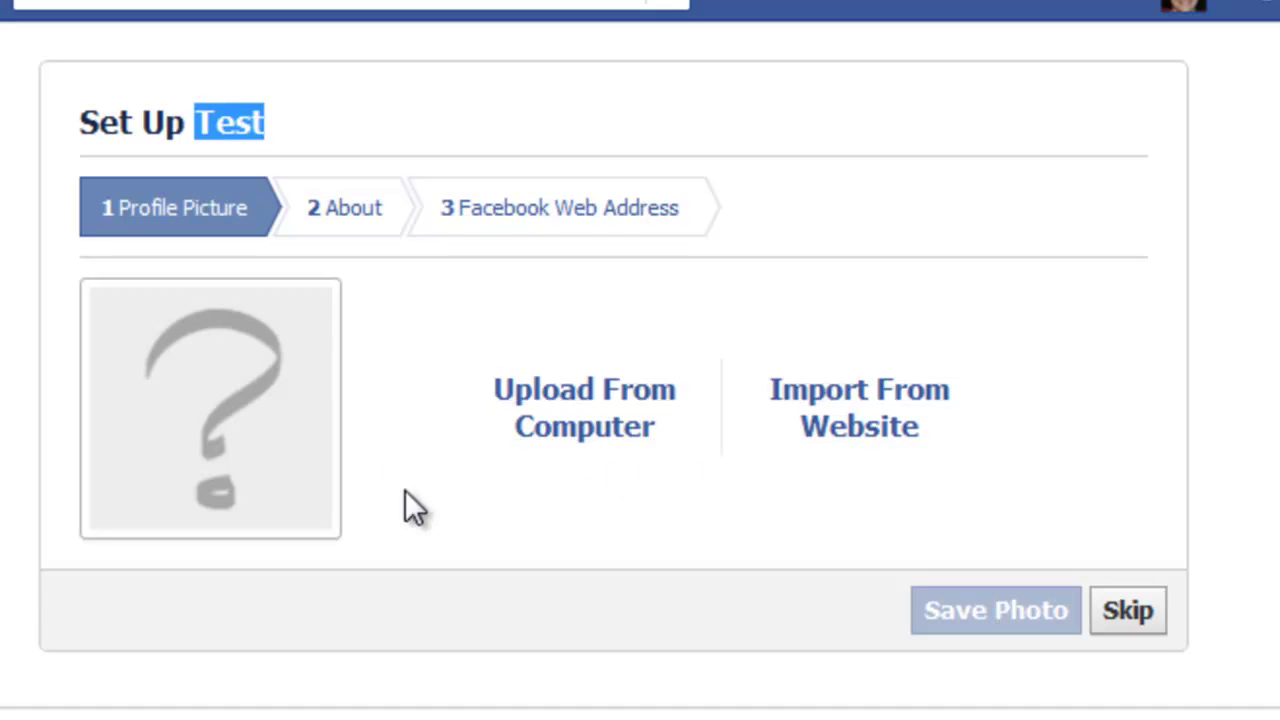
{"action": "left_click", "coordinate": [1126, 614]}
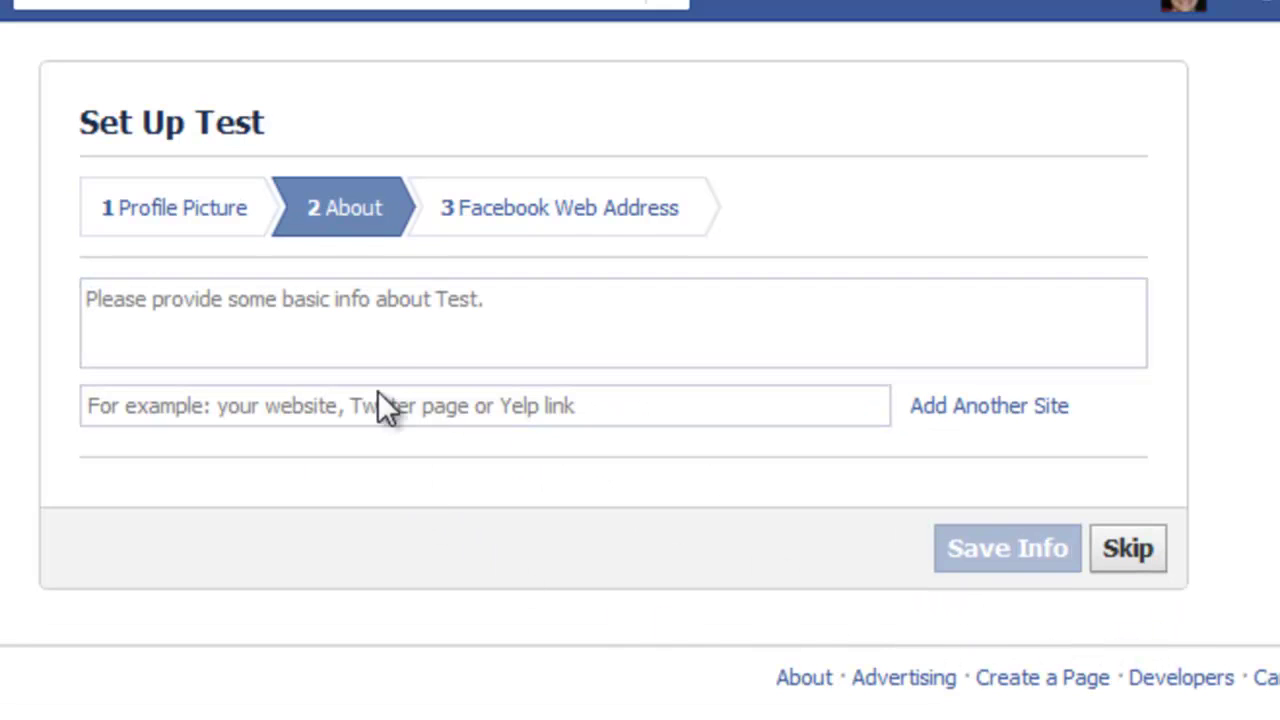
{"action": "left_click", "coordinate": [364, 340]}
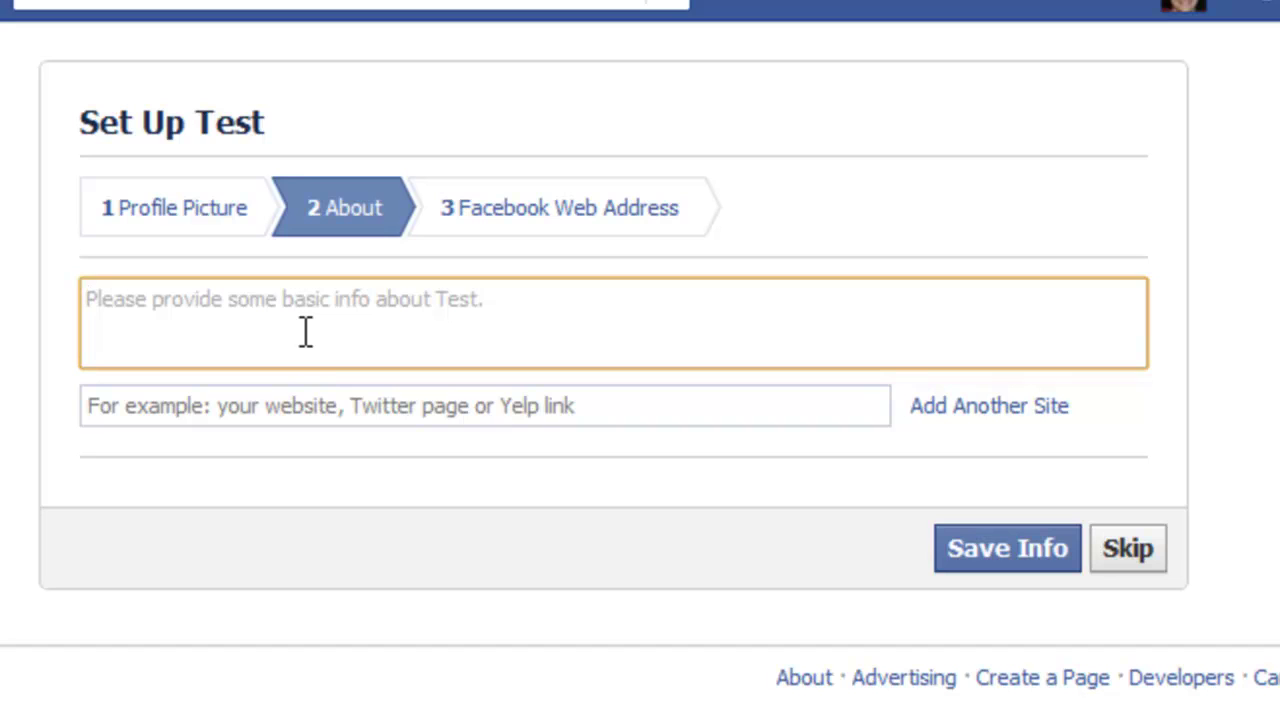
{"action": "left_click", "coordinate": [309, 405]}
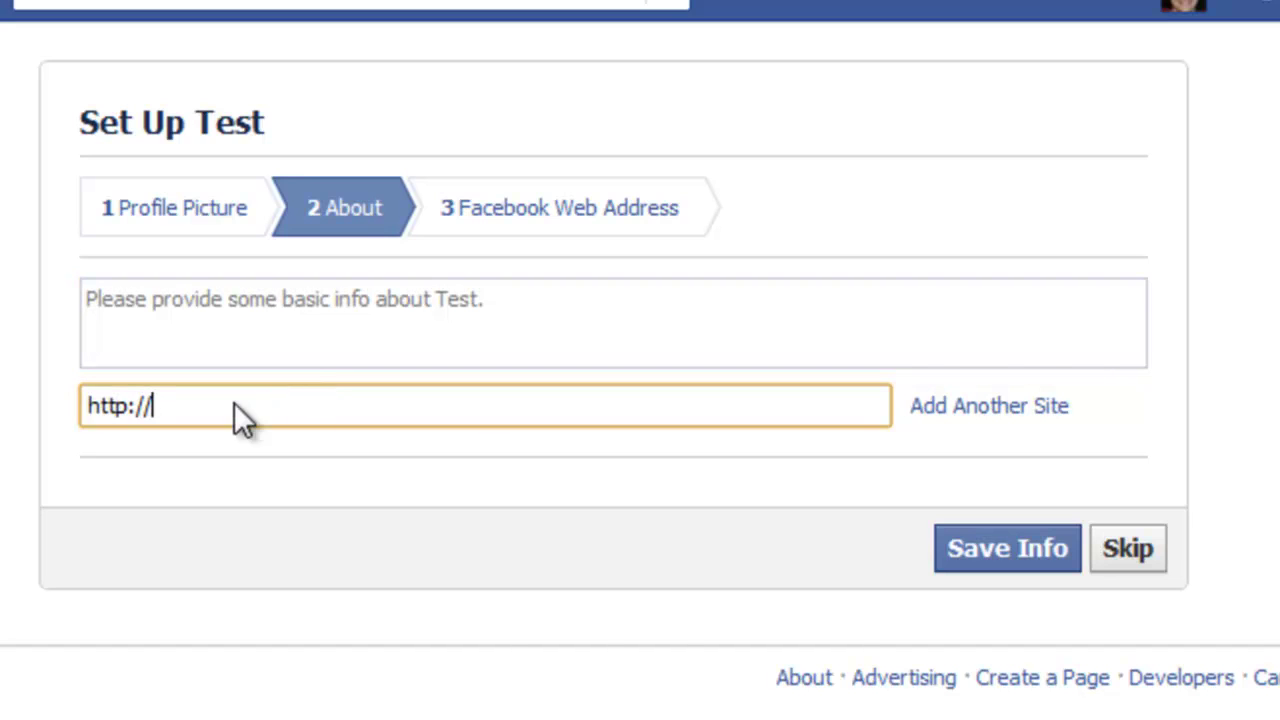
{"action": "left_click", "coordinate": [529, 680]}
{"action": "left_click", "coordinate": [1146, 562]}
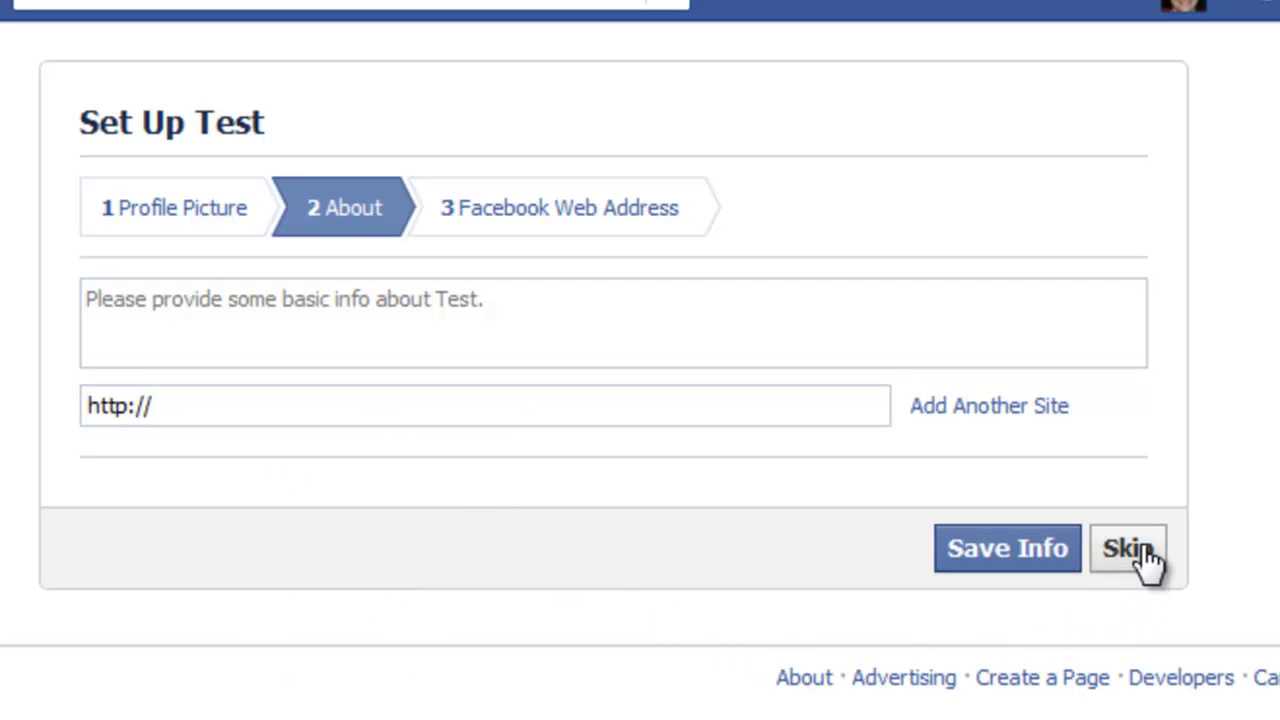
Skip choosing a unique Facebook web address to complete the page setup.
{"action": "left_click", "coordinate": [472, 376]}
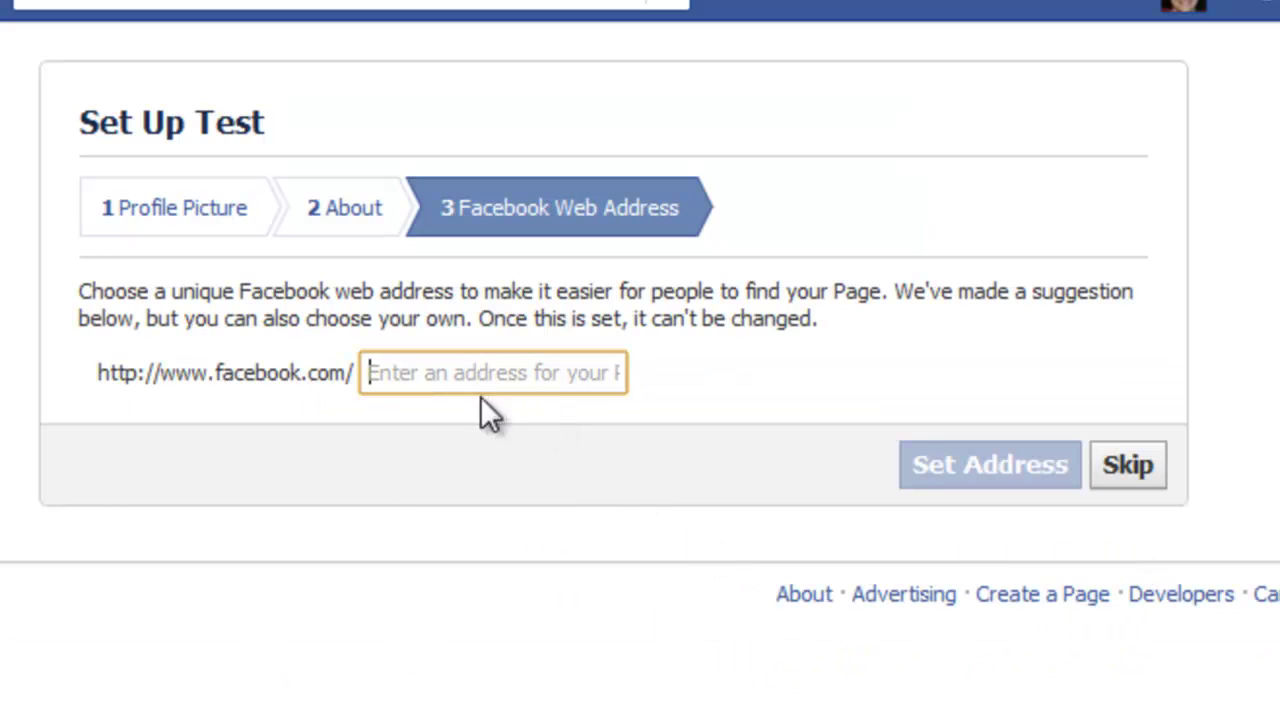
{"action": "left_click", "coordinate": [400, 377]}
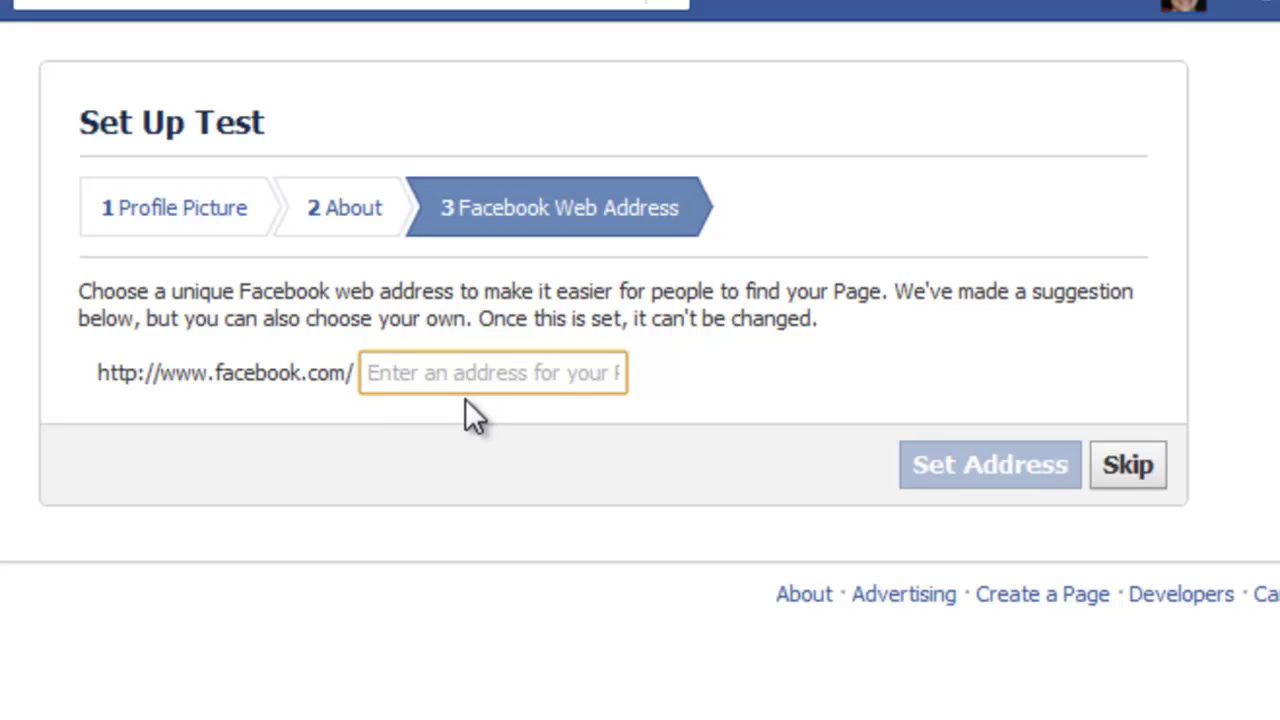
{"action": "left_click", "coordinate": [1150, 468]}
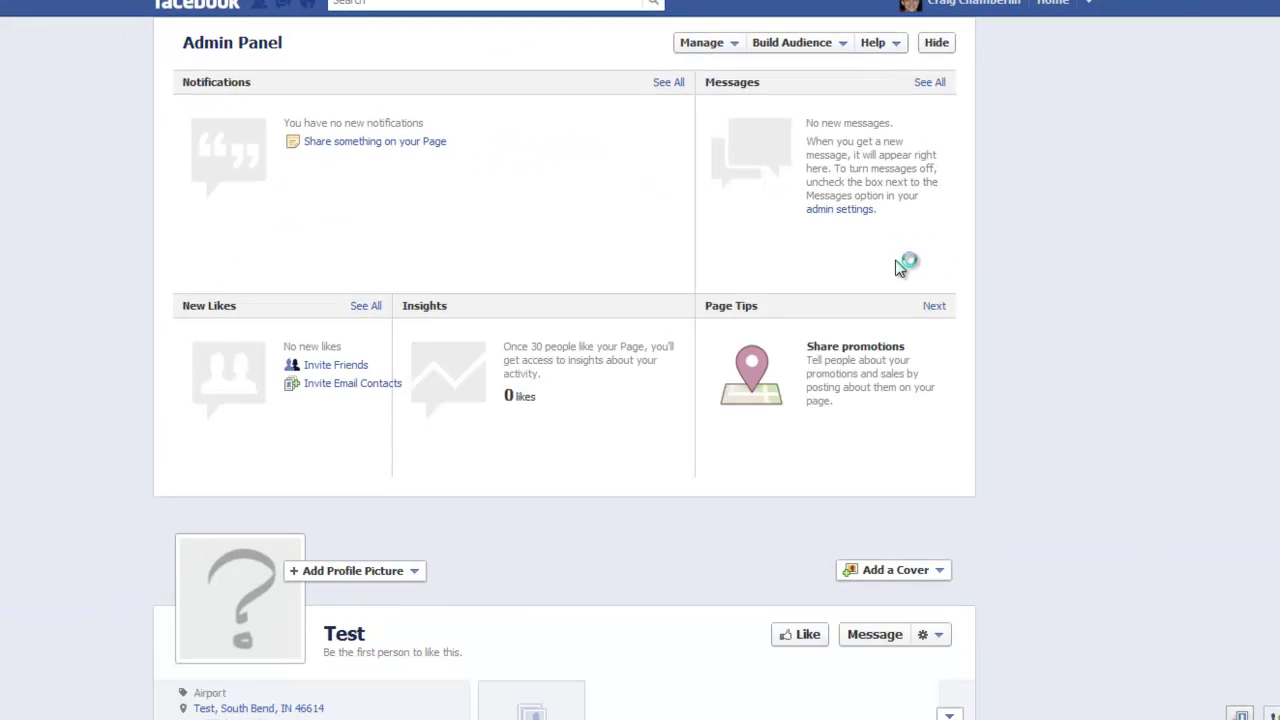
Like the new Test page and dismiss the connection message.
{"action": "scroll", "coordinate": [975, 310], "scroll_direction": "down", "scroll_amount": 1}
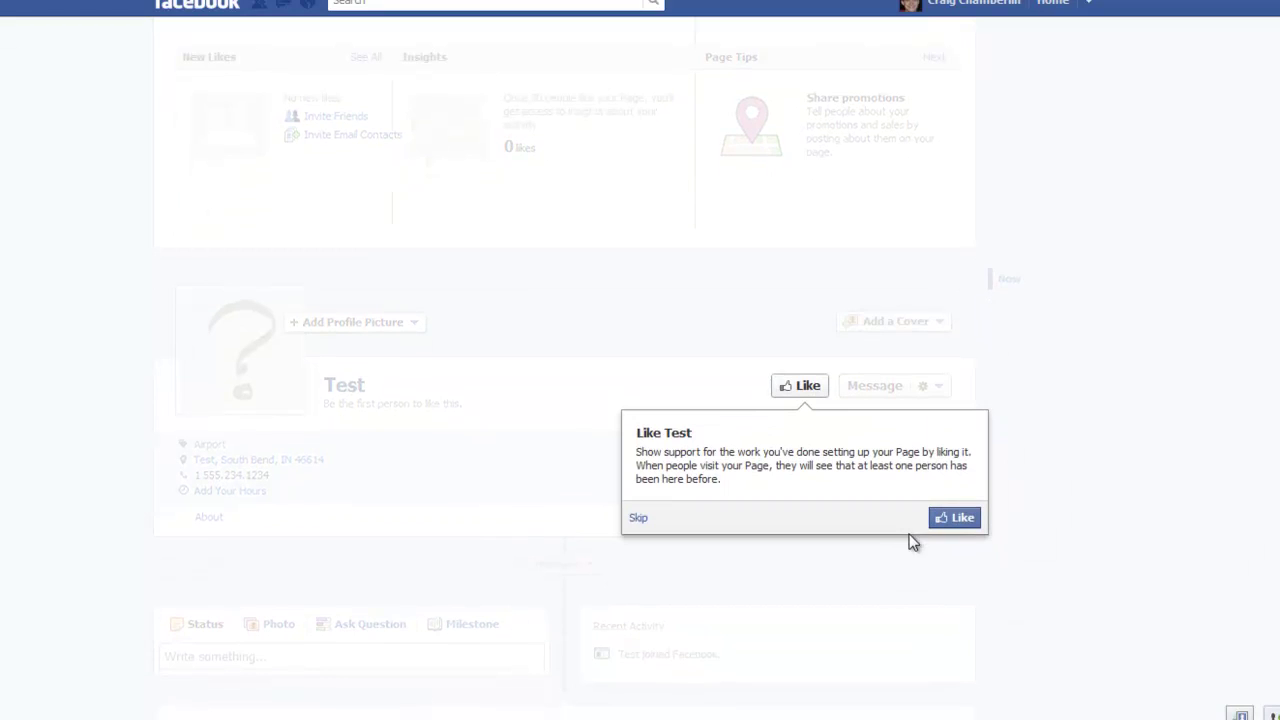
{"action": "left_click", "coordinate": [800, 388]}
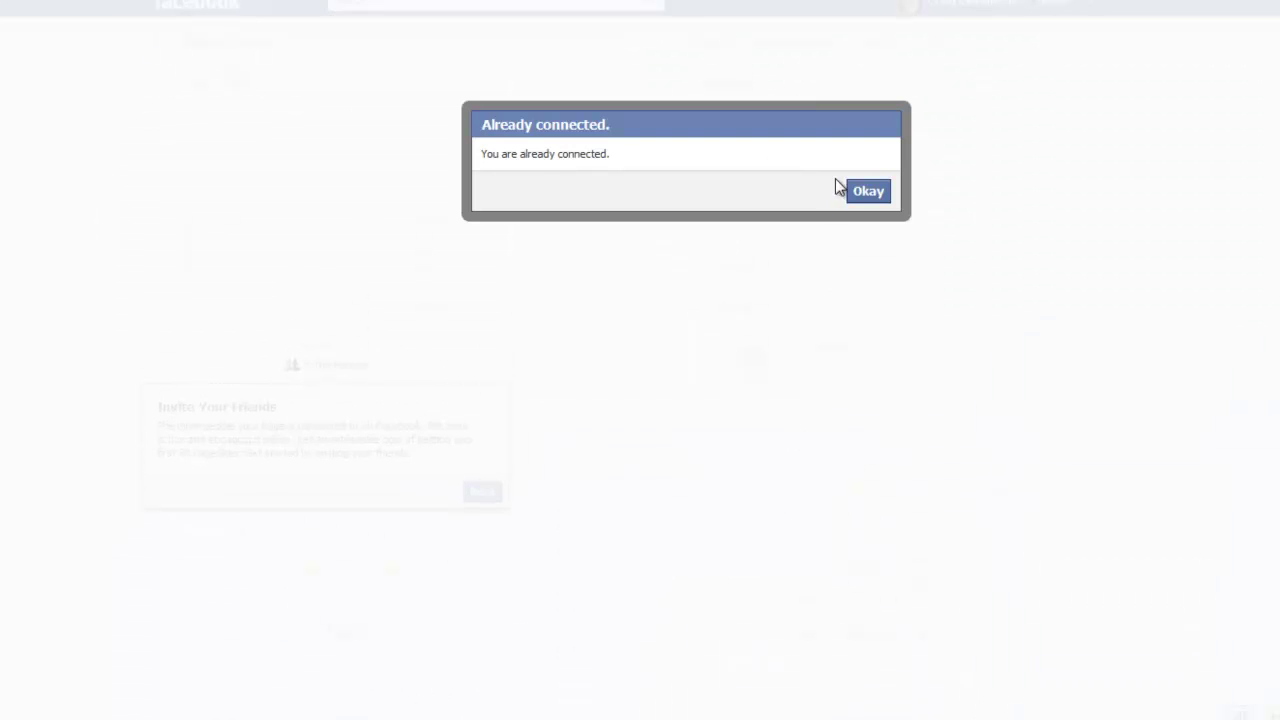
{"action": "left_click", "coordinate": [876, 193]}
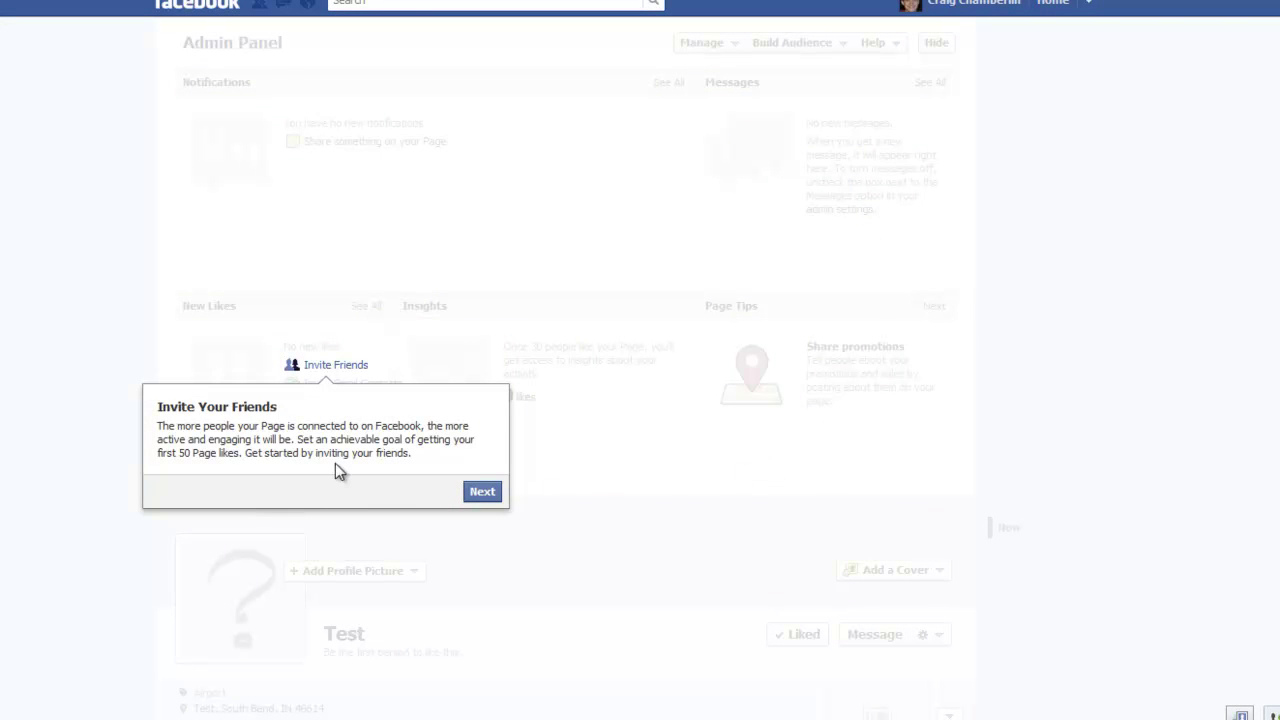
Advance past the introductory tips for inviting friends and email contacts, and skip sharing a wall post.
{"action": "left_click", "coordinate": [486, 492]}
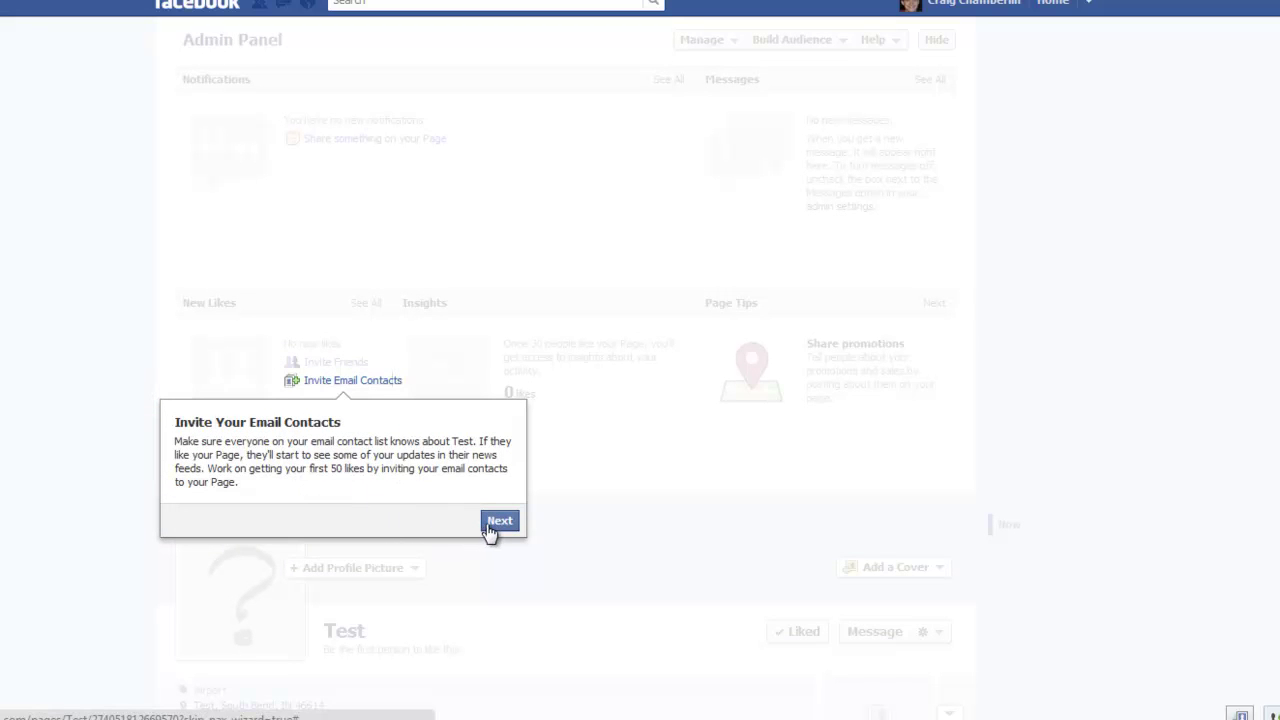
{"action": "left_click", "coordinate": [497, 529]}
{"action": "left_click", "coordinate": [499, 521]}
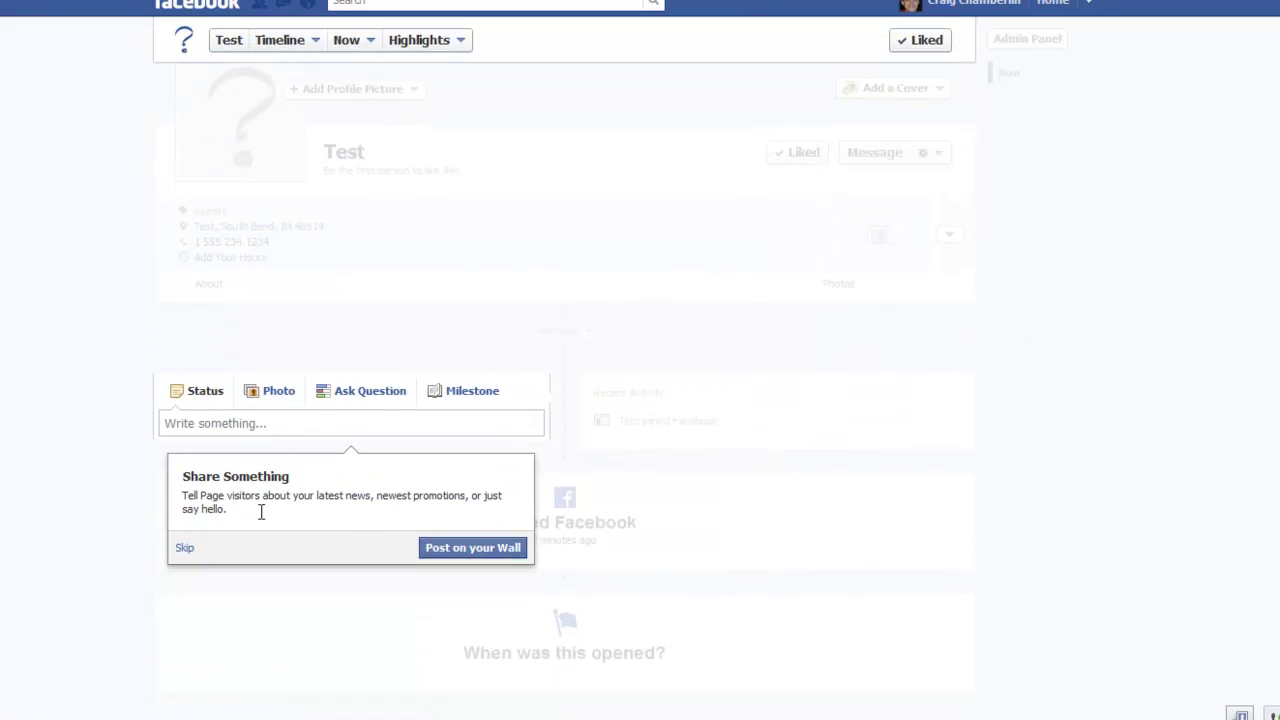
{"action": "left_click", "coordinate": [185, 548]}
Look over the new Test page's timeline and open the page's settings for editing.
{"action": "scroll", "coordinate": [476, 564], "scroll_direction": "up", "scroll_amount": 1}
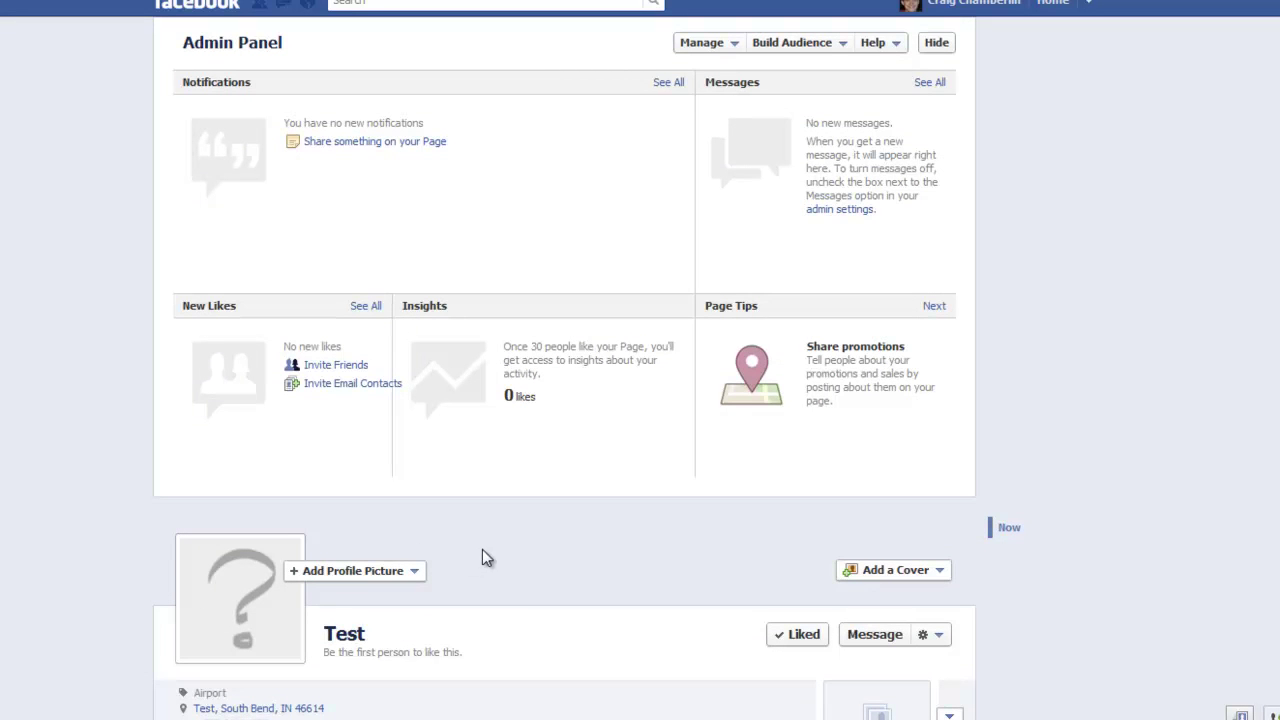
{"action": "scroll", "coordinate": [578, 514], "scroll_direction": "down", "scroll_amount": 5}
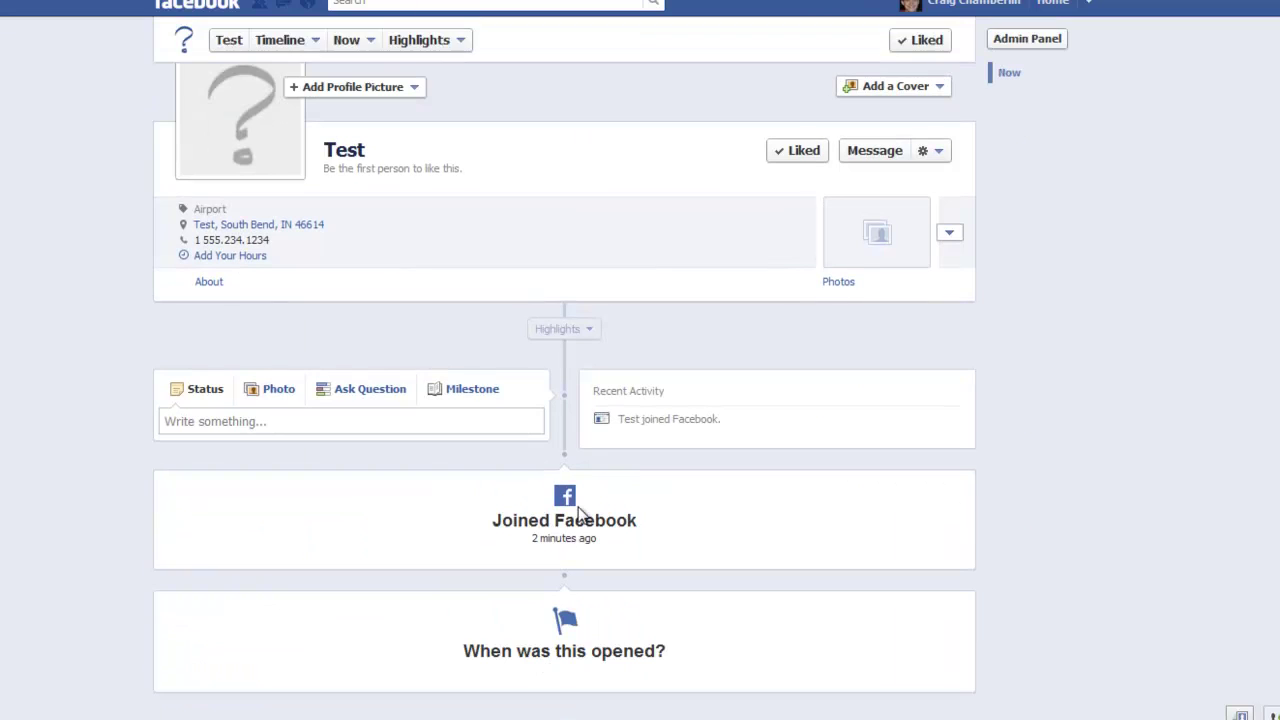
{"action": "mouse_move", "coordinate": [937, 494]}
{"action": "scroll", "coordinate": [767, 508], "scroll_direction": "up", "scroll_amount": 5}
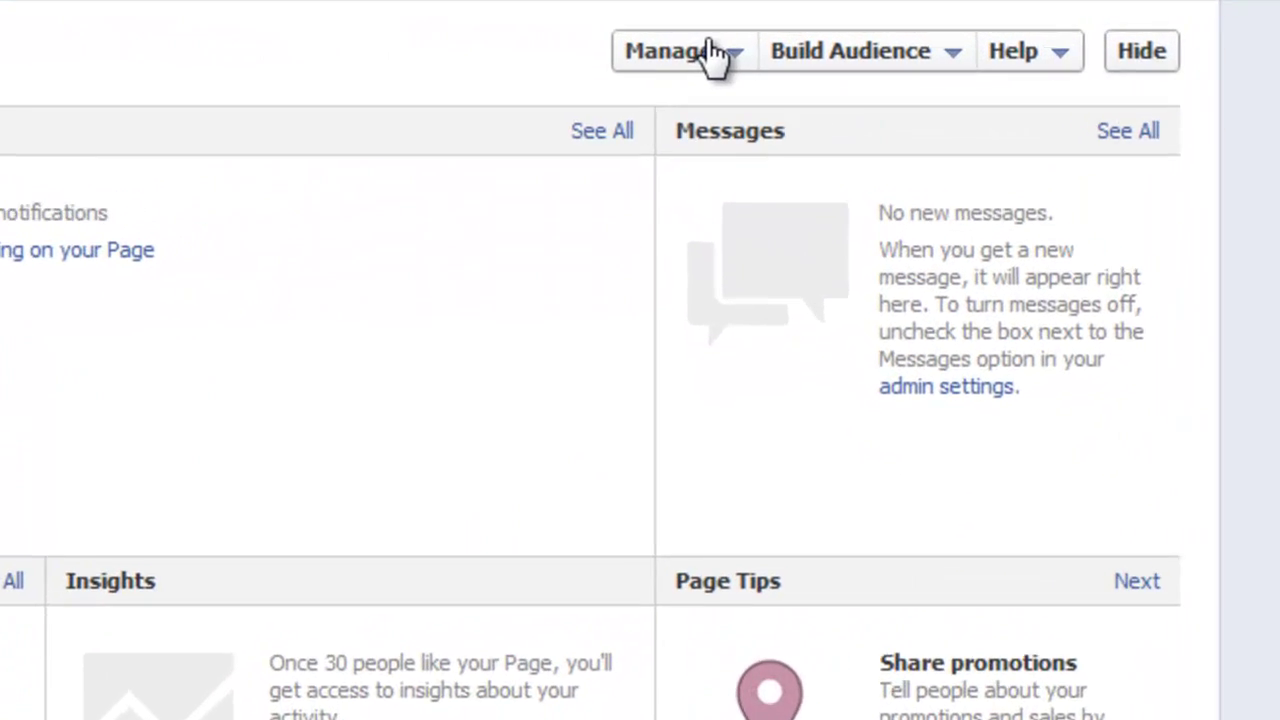
{"action": "left_click", "coordinate": [714, 70]}
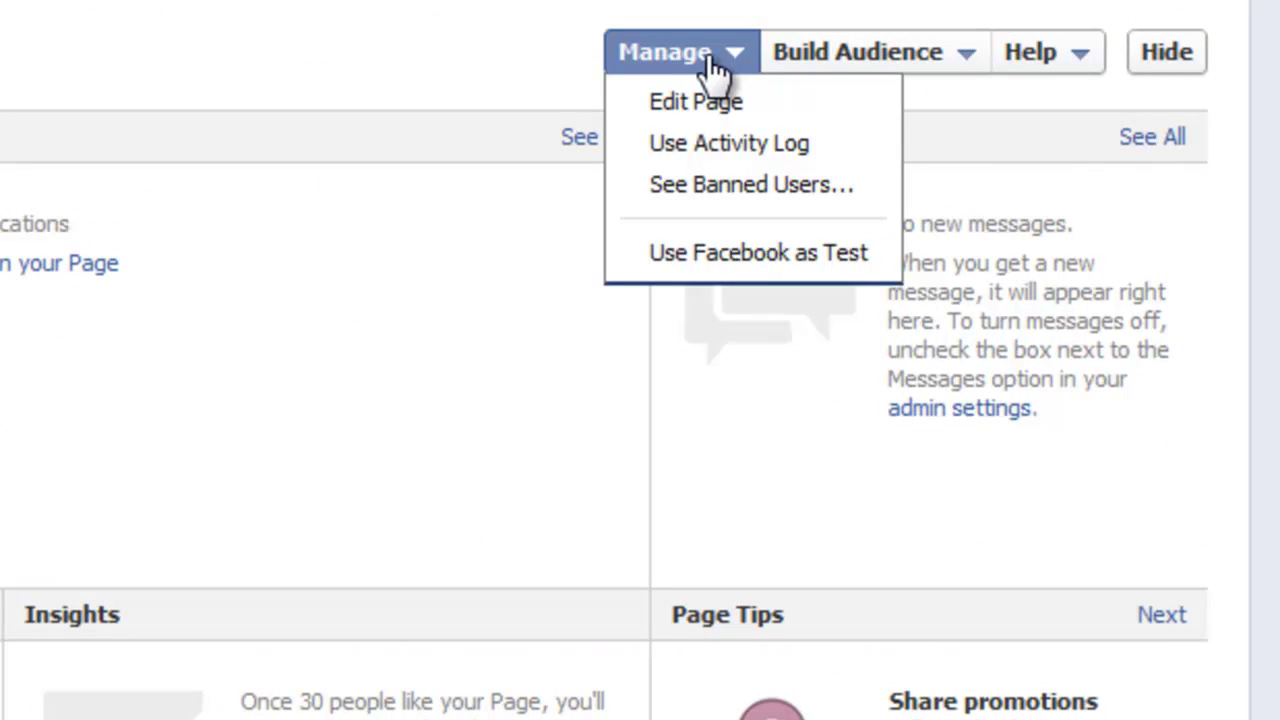
{"action": "left_click", "coordinate": [706, 102]}
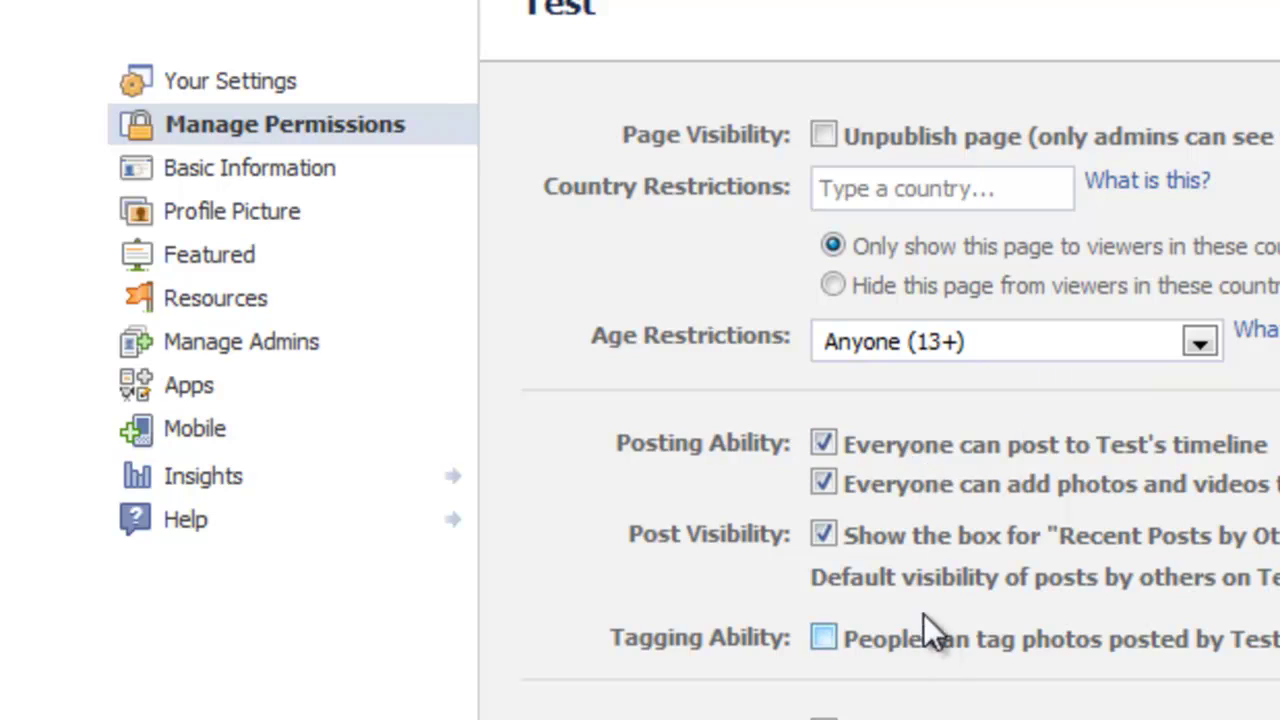
Review the page's Basic Information and Profile Picture settings and its Insights overview of users and interactions.
{"action": "left_click", "coordinate": [198, 170]}
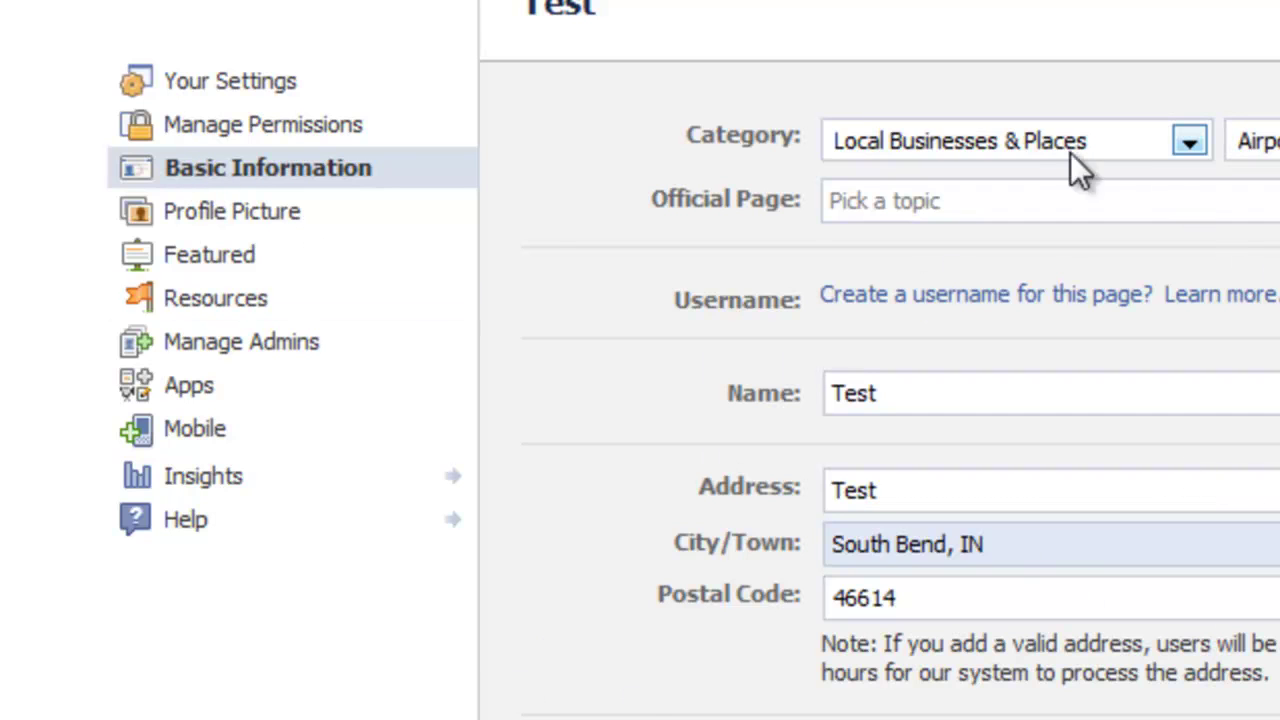
{"action": "left_click", "coordinate": [205, 222]}
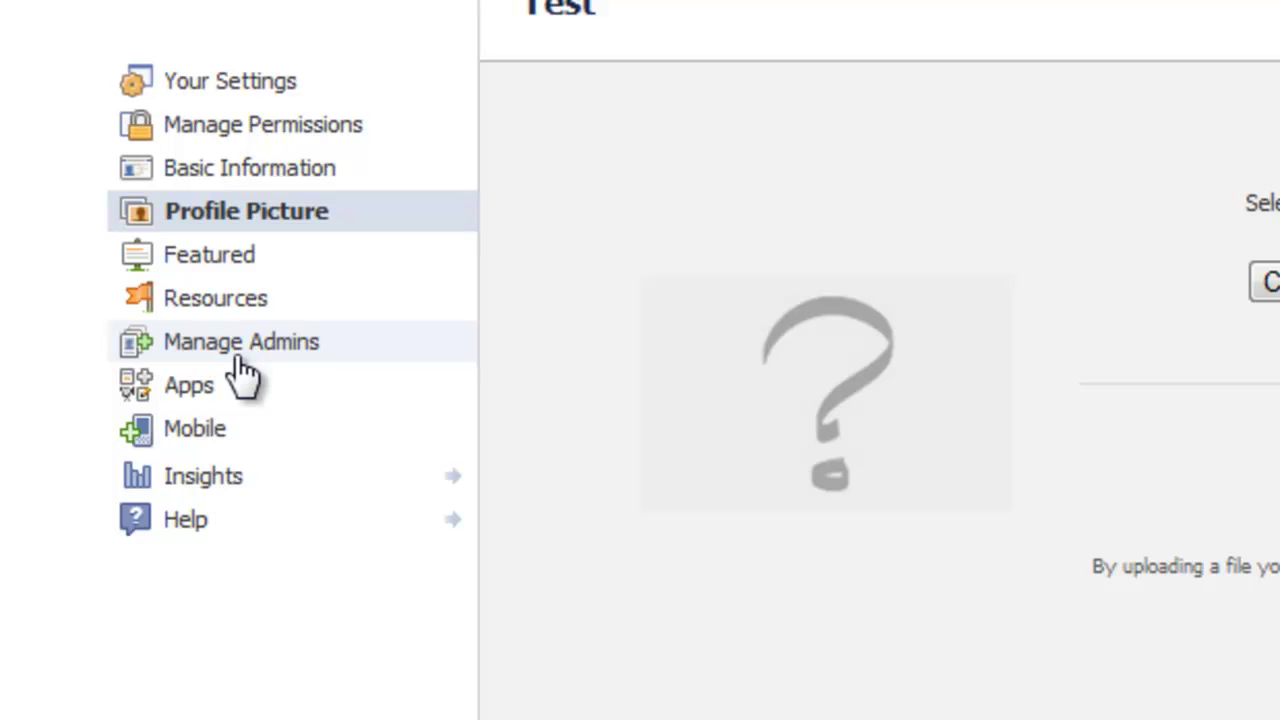
{"action": "left_click", "coordinate": [220, 478]}
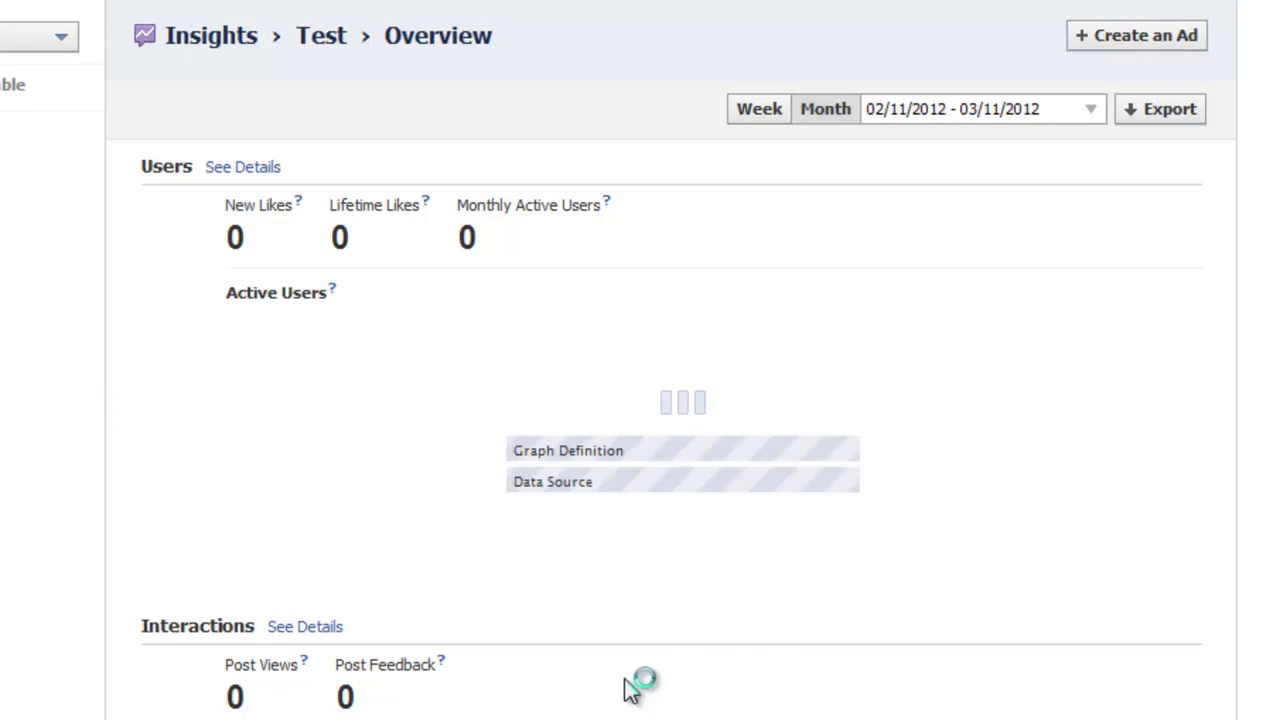
{"action": "scroll", "coordinate": [568, 515], "scroll_direction": "down", "scroll_amount": 2}
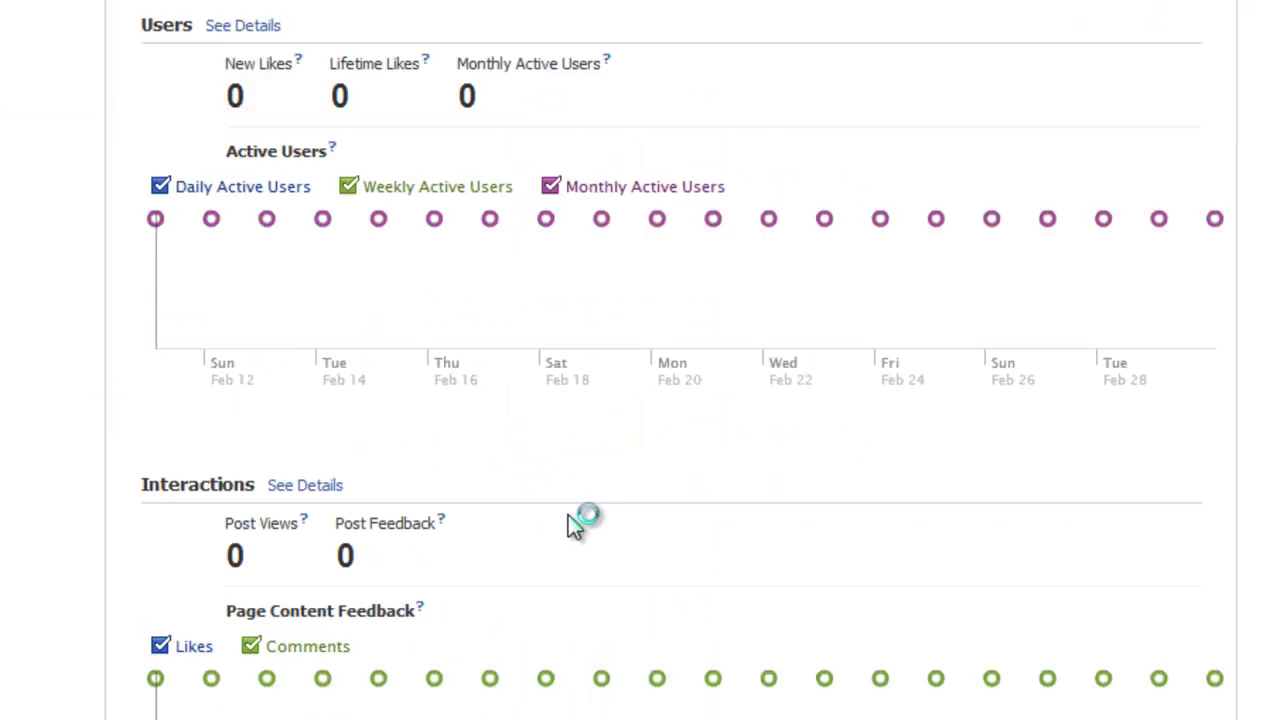
{"action": "scroll", "coordinate": [590, 525], "scroll_direction": "down", "scroll_amount": 1}
{"action": "scroll", "coordinate": [500, 515], "scroll_direction": "up", "scroll_amount": 3}
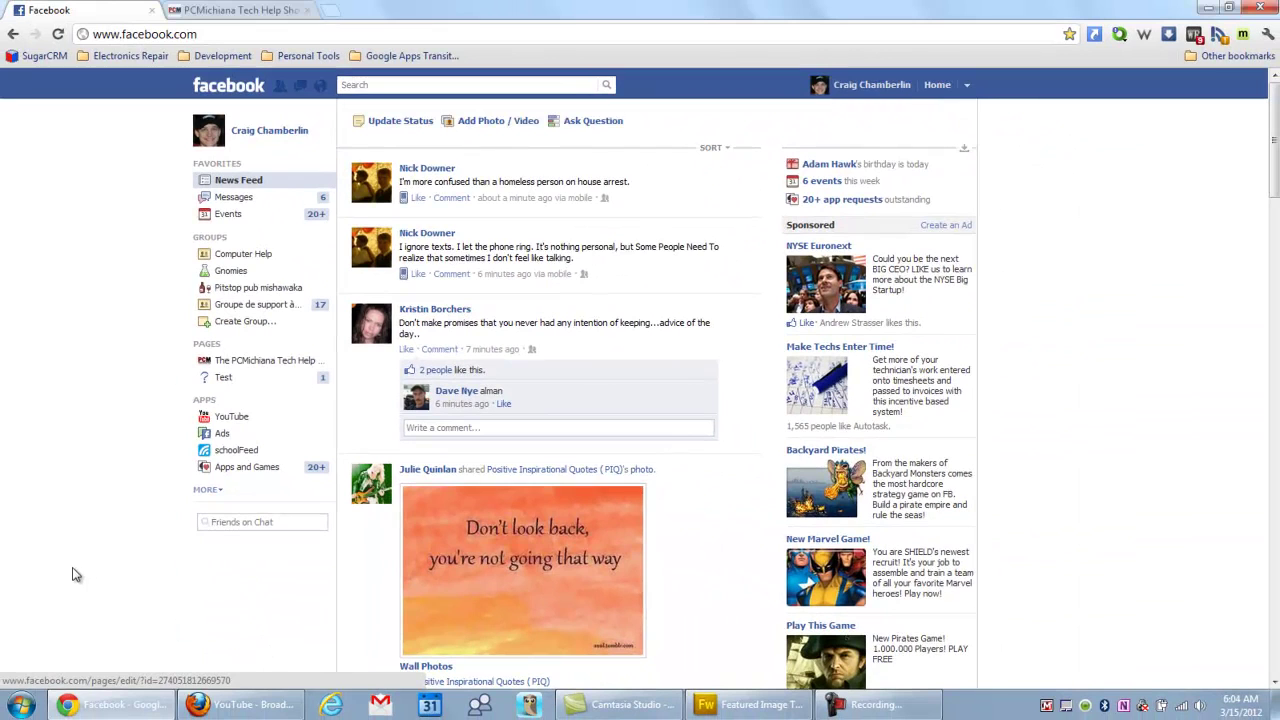
Switch to the PCMichiana Tech Help Show website already open in the browser.
{"action": "left_click", "coordinate": [248, 9]}
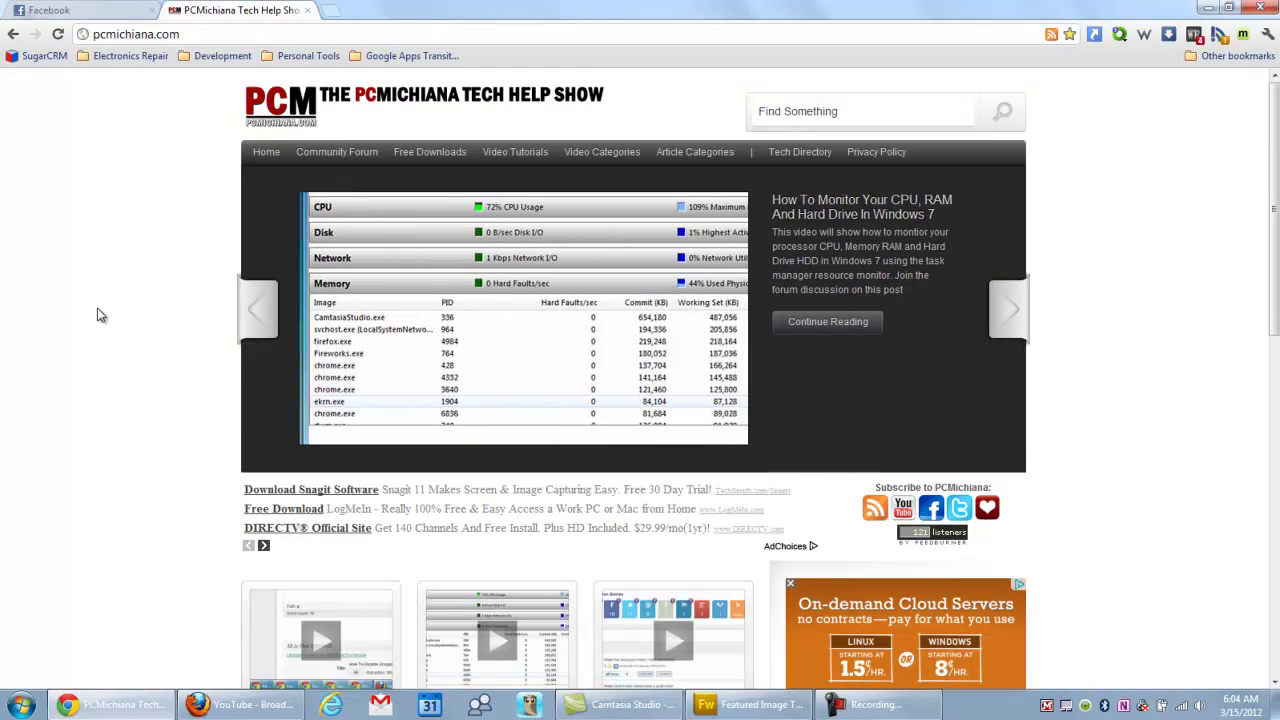